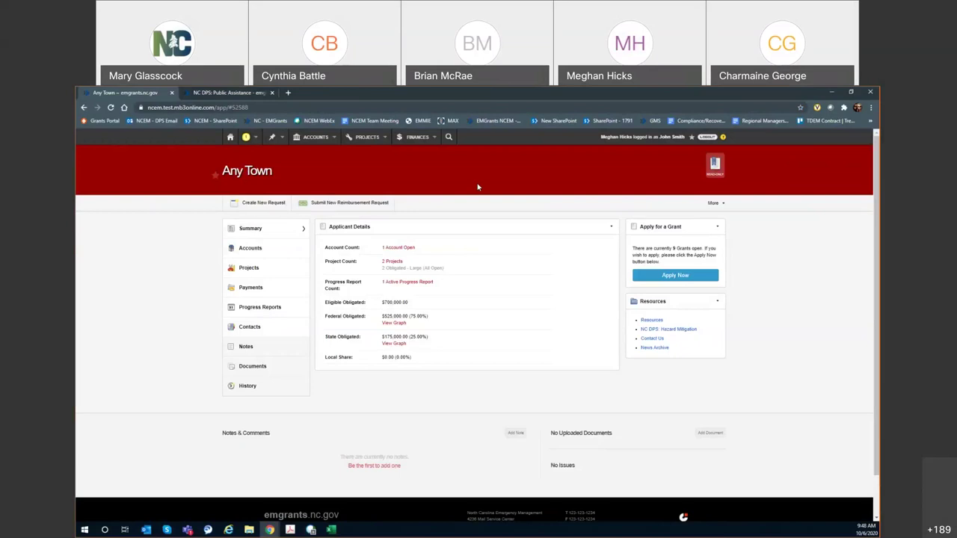
- Open Any Town's FFY2020 Q4: Jul 2020 - Sep 2020 progress report for grant 4487
click(387, 139)
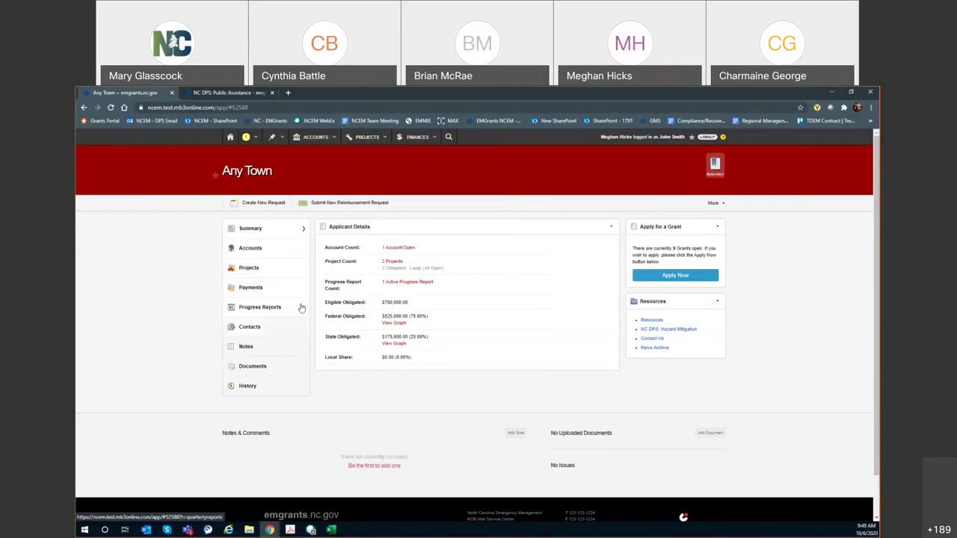
click(263, 313)
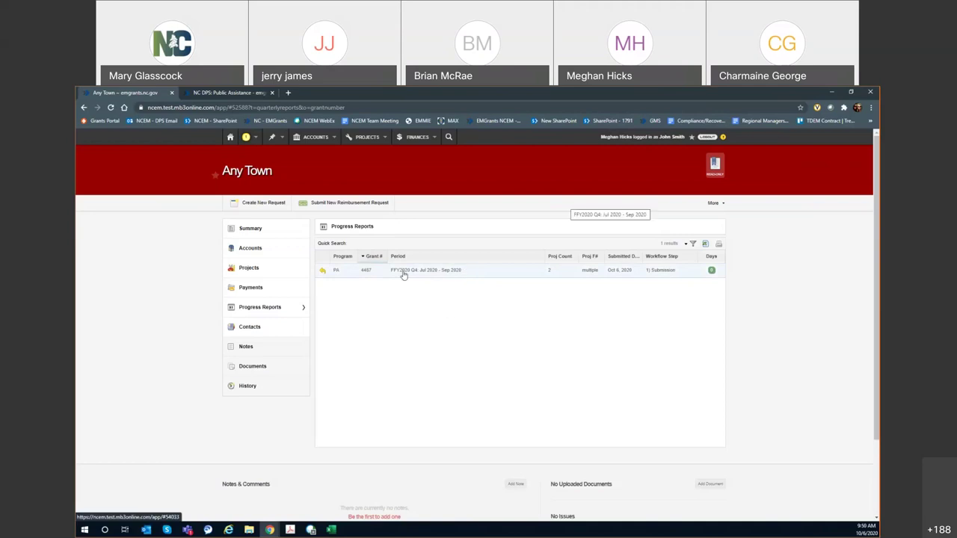
click(445, 274)
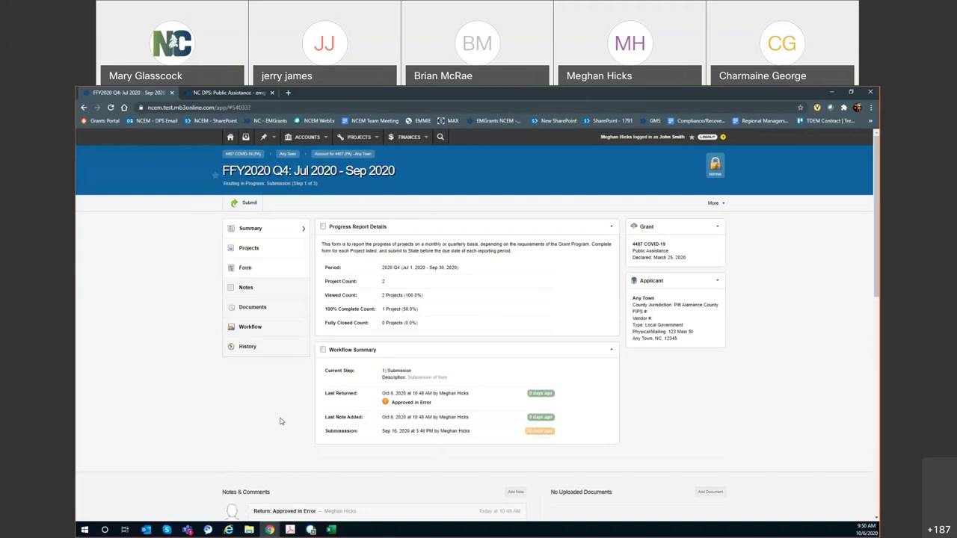
- Open the progress report form for the Emergency Protective Measures project, including from the report's project list
click(264, 253)
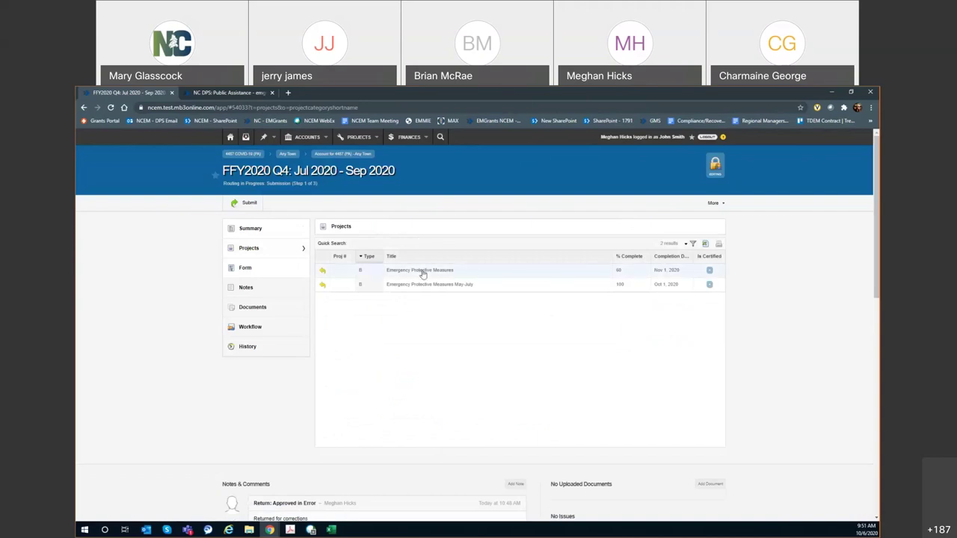
click(421, 270)
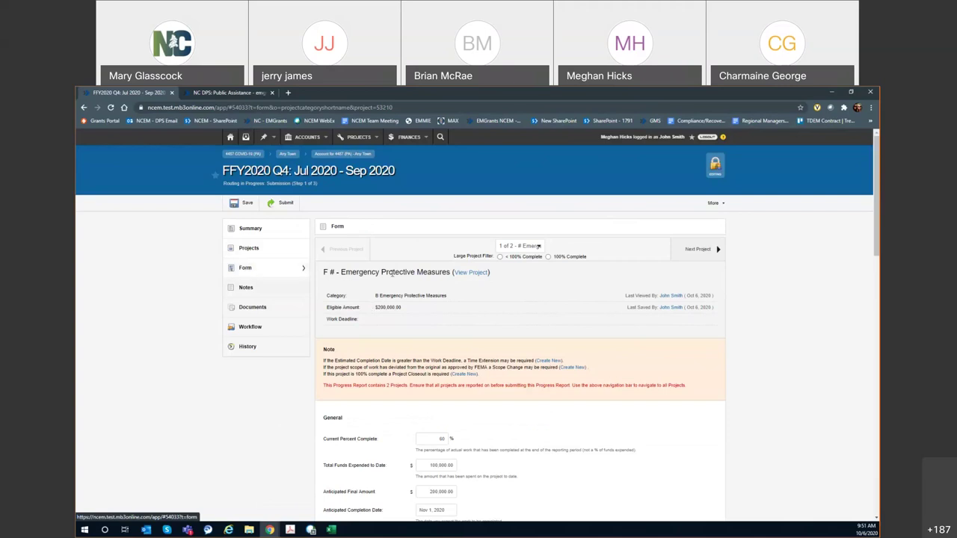
click(292, 250)
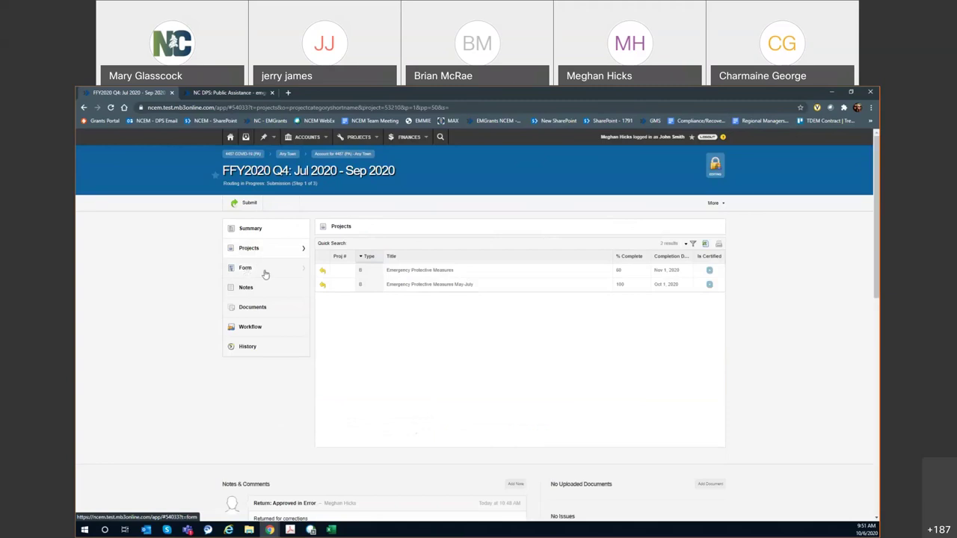
click(266, 271)
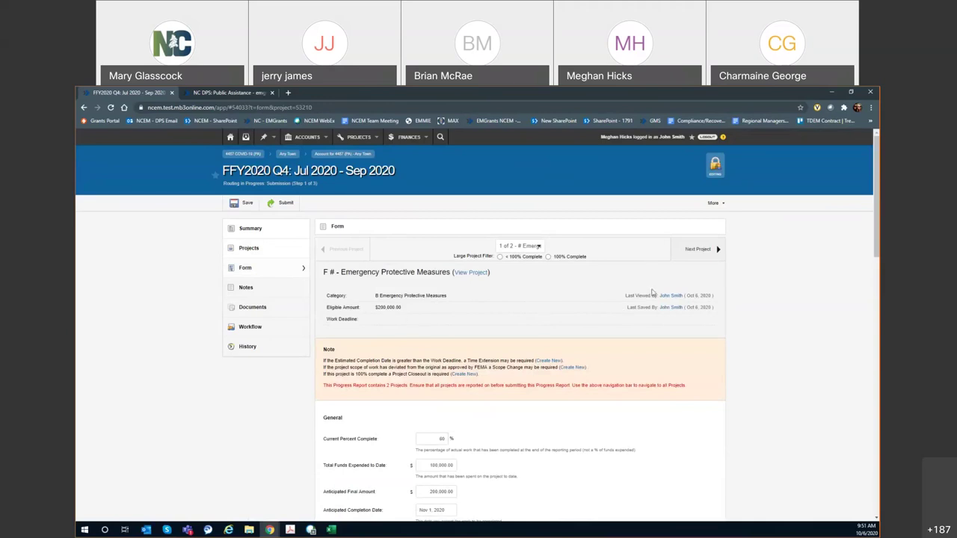
- View the Emergency Protective Measures project record in a new browser tab, and return to the progress report form
right_click(472, 275)
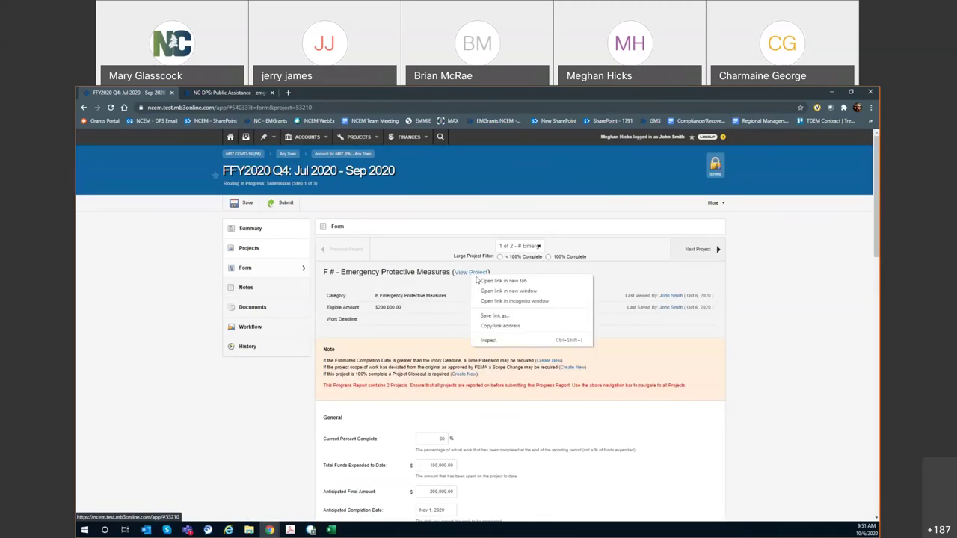
click(481, 281)
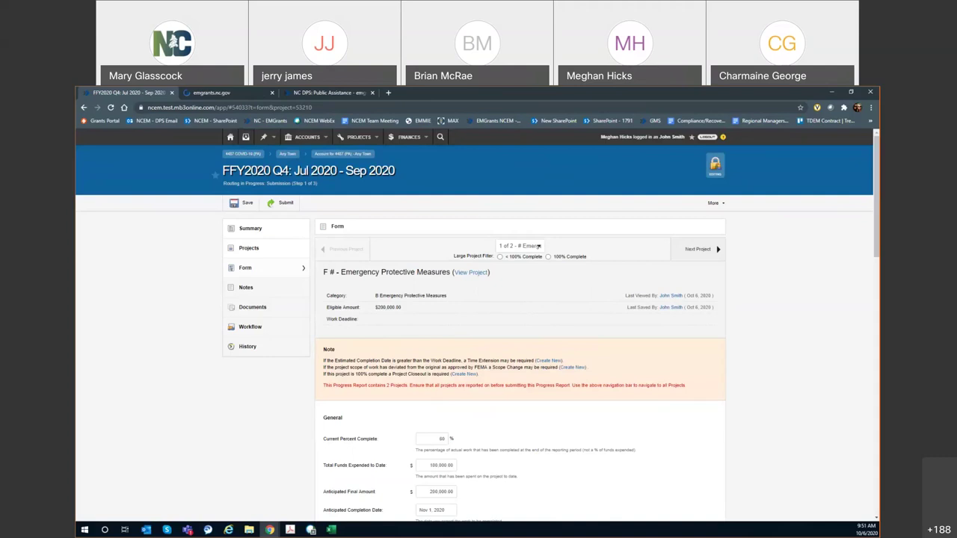
click(221, 93)
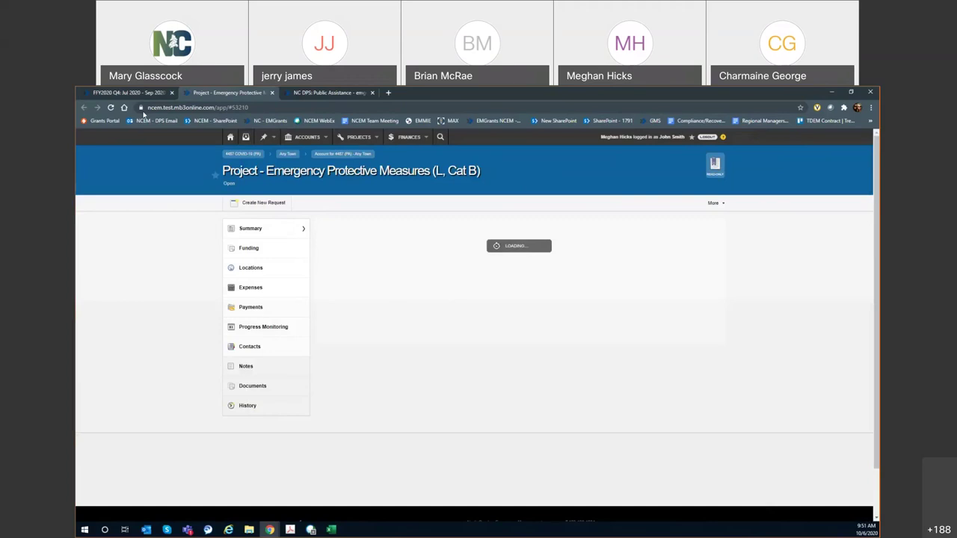
click(142, 96)
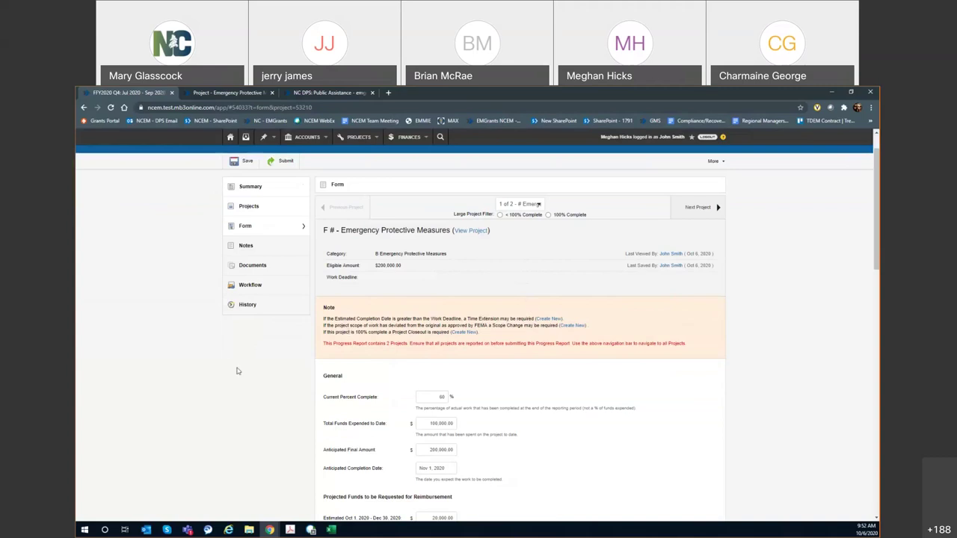
- Try 100% as the Current Percent Complete in the General section, and set it back to 60%
scroll(276, 346, down, 1)
scroll(292, 344, down, 2)
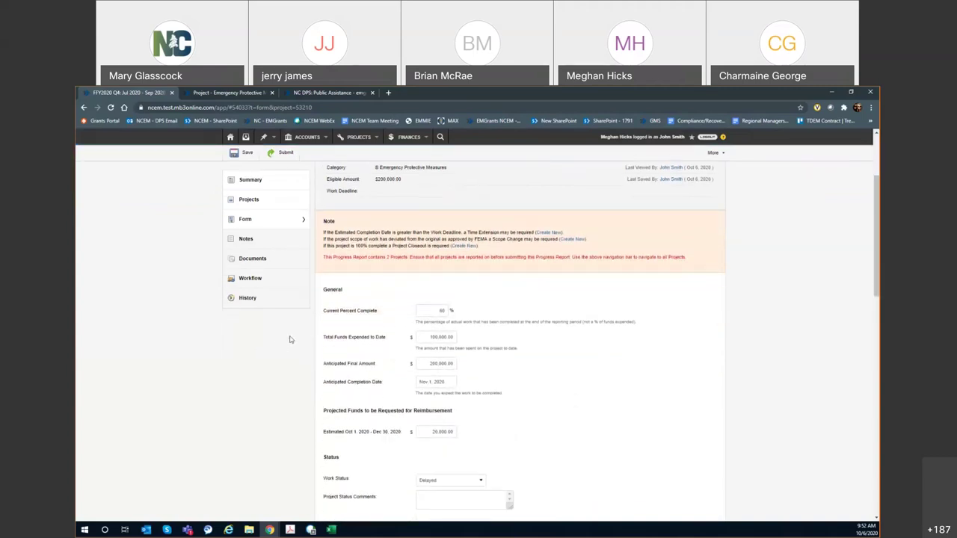
scroll(308, 343, down, 1)
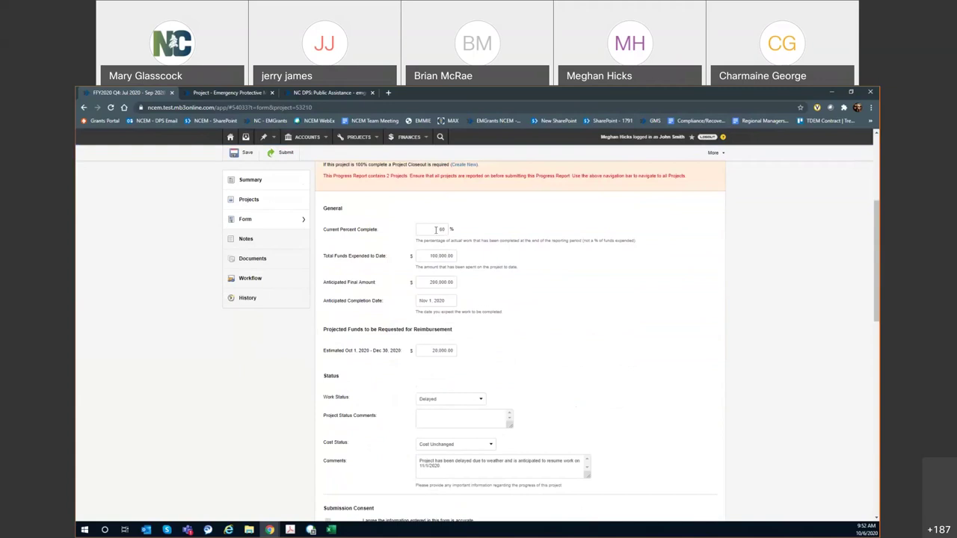
double_click(436, 230)
text(100)
key(BackSpace)
key(BackSpace)
key(BackSpace)
text(100)
key(BackSpace)
key(BackSpace)
key(BackSpace)
text(60)
click(384, 308)
- Try an Anticipated Final Amount of 250,000, and set the amount back to 200,000
scroll(392, 285, up, 1)
scroll(393, 285, up, 2)
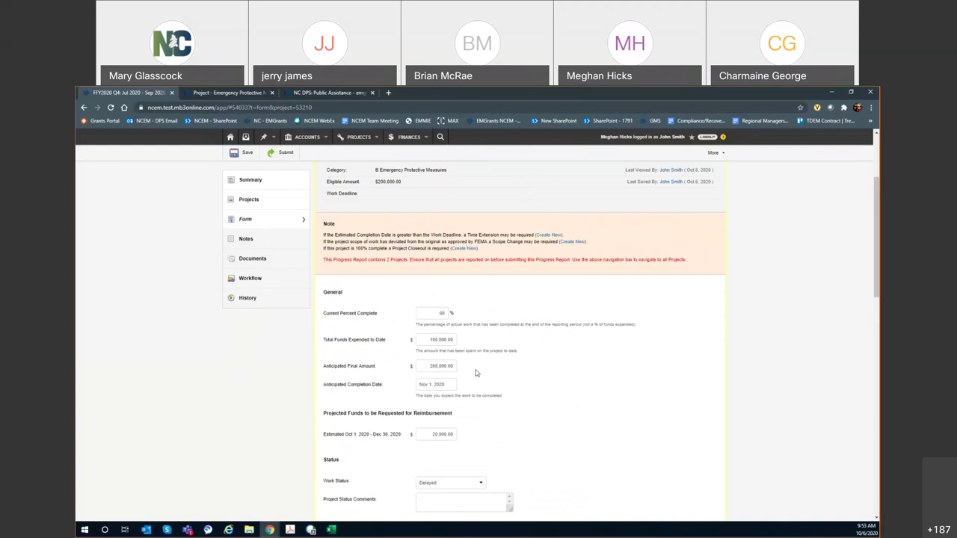
double_click(424, 366)
text(250000)
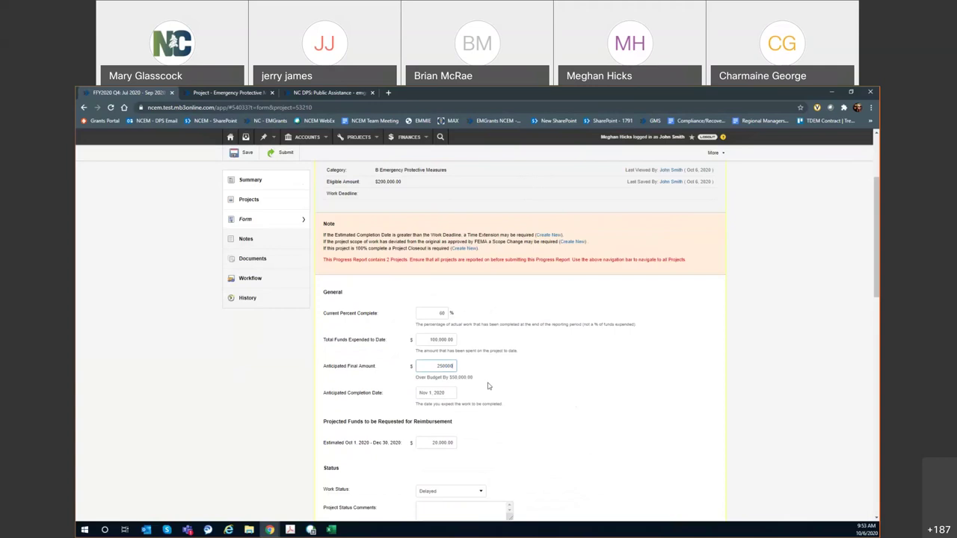
key(Tab)
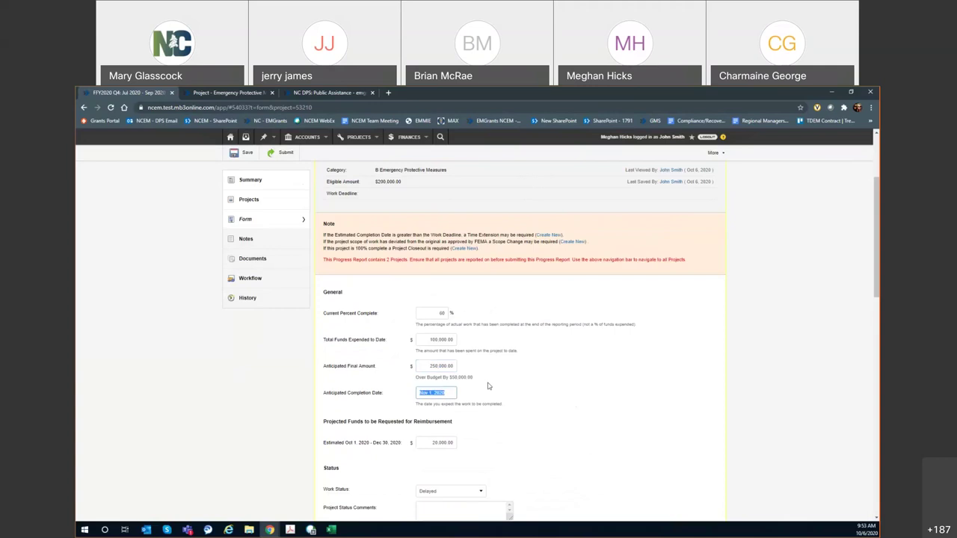
click(498, 386)
click(426, 365)
text(200)
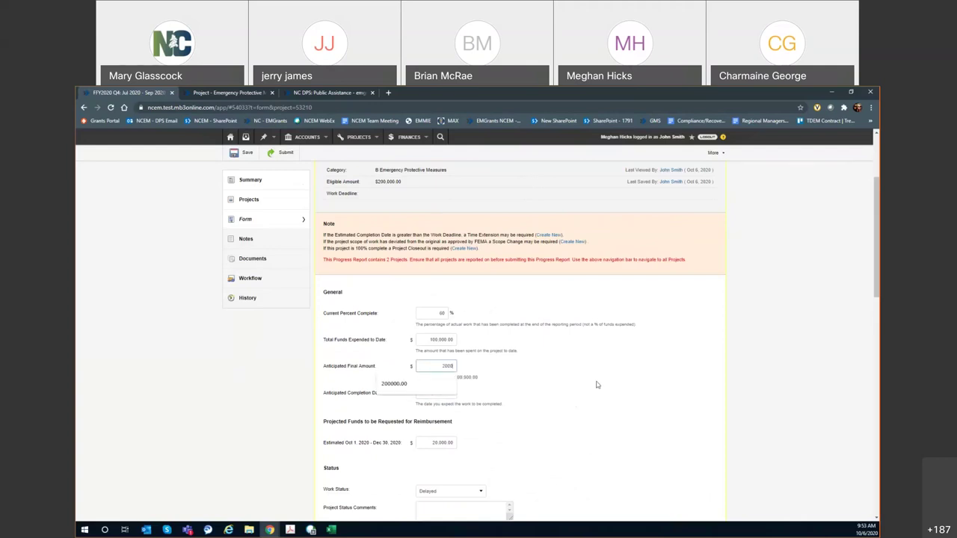
text(,000)
key(Tab)
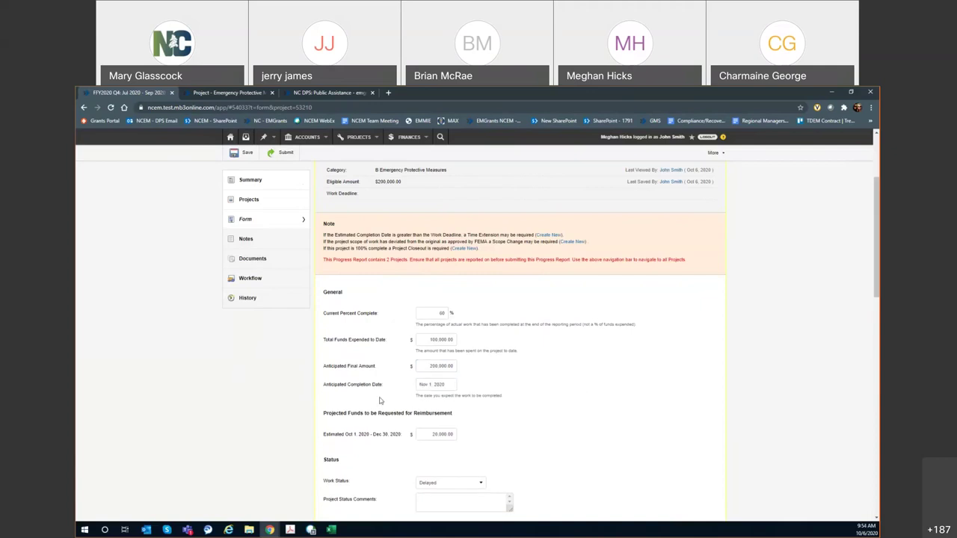
- Set the Work Status to Delayed and place the cursor in the Project Status Comments
scroll(618, 382, down, 1)
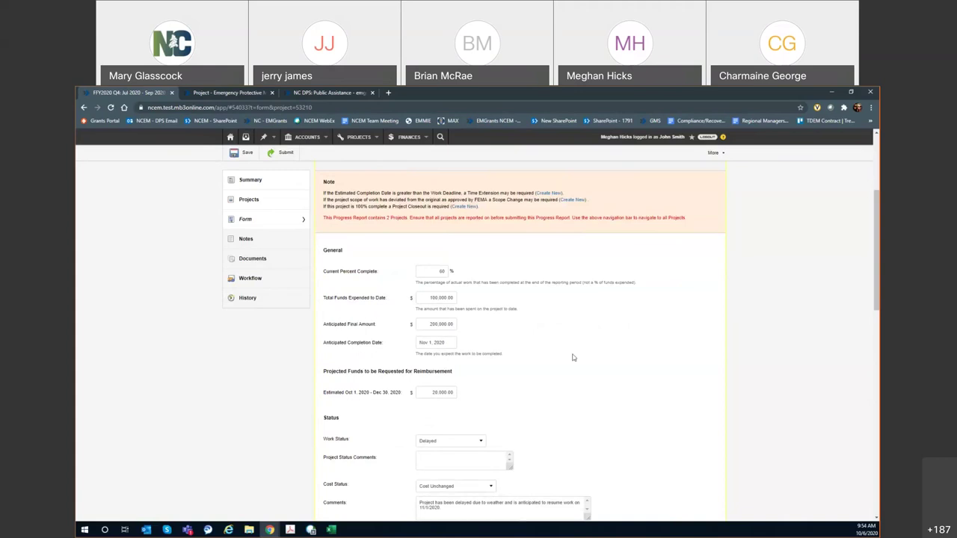
scroll(506, 392, up, 1)
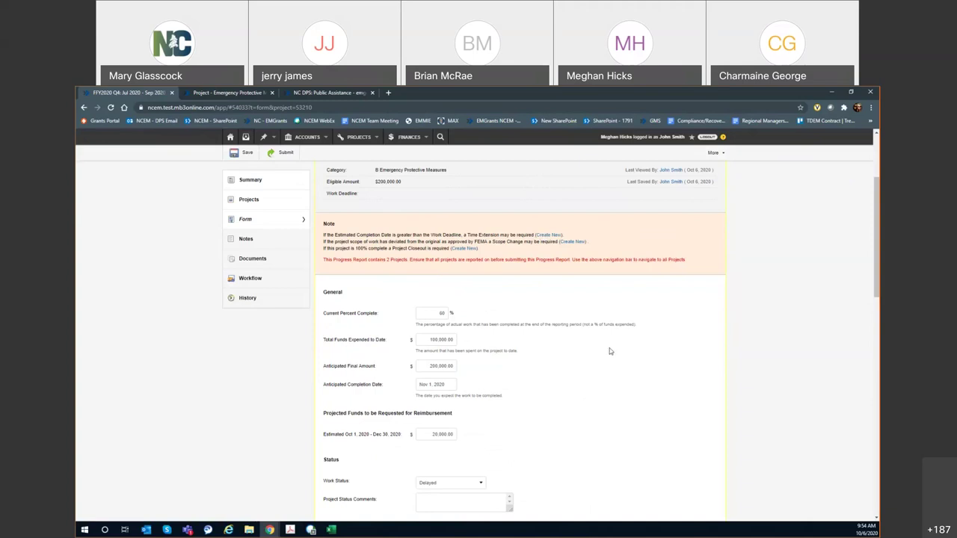
scroll(534, 378, down, 2)
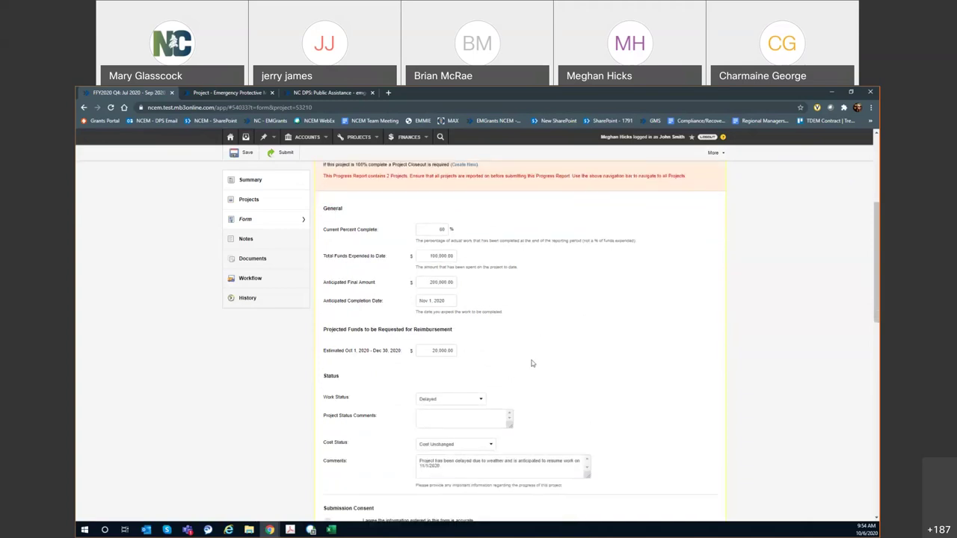
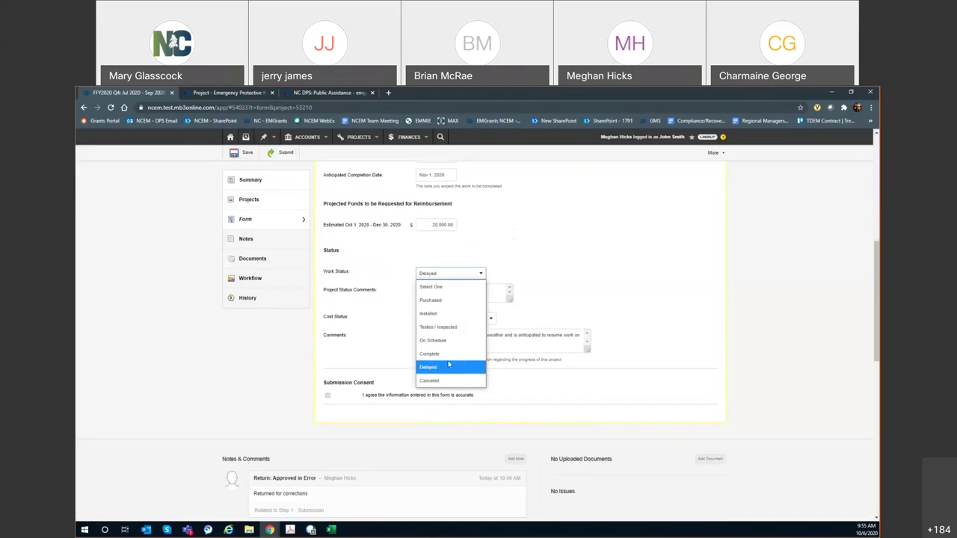
click(449, 367)
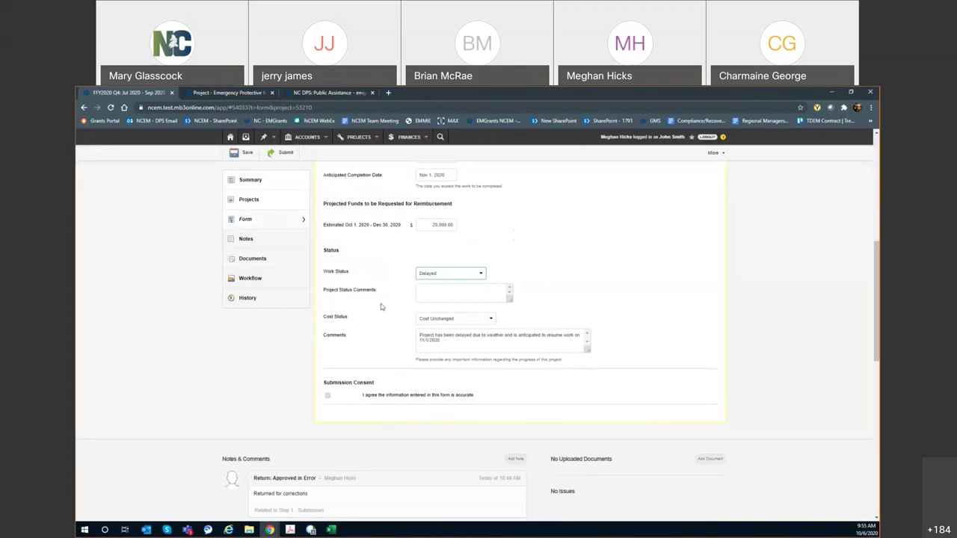
click(429, 294)
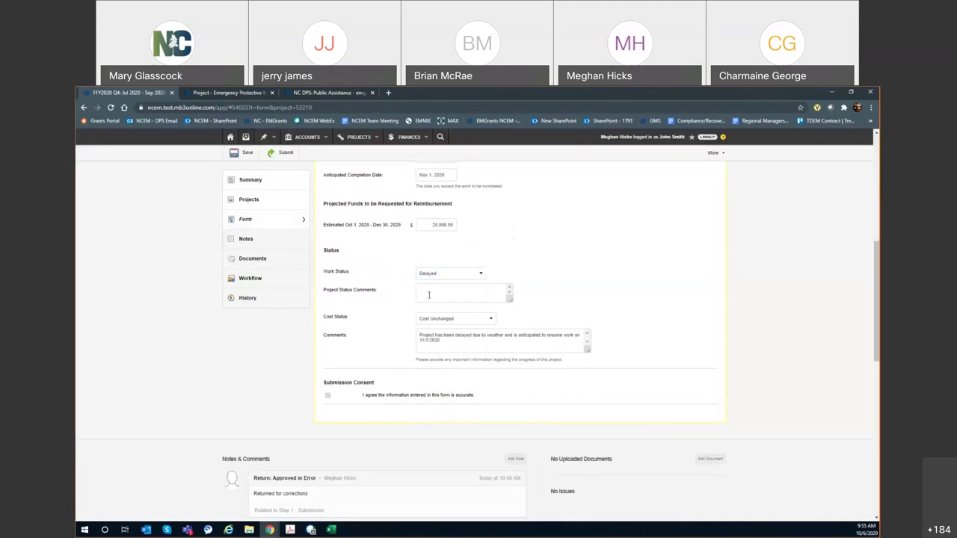
click(424, 290)
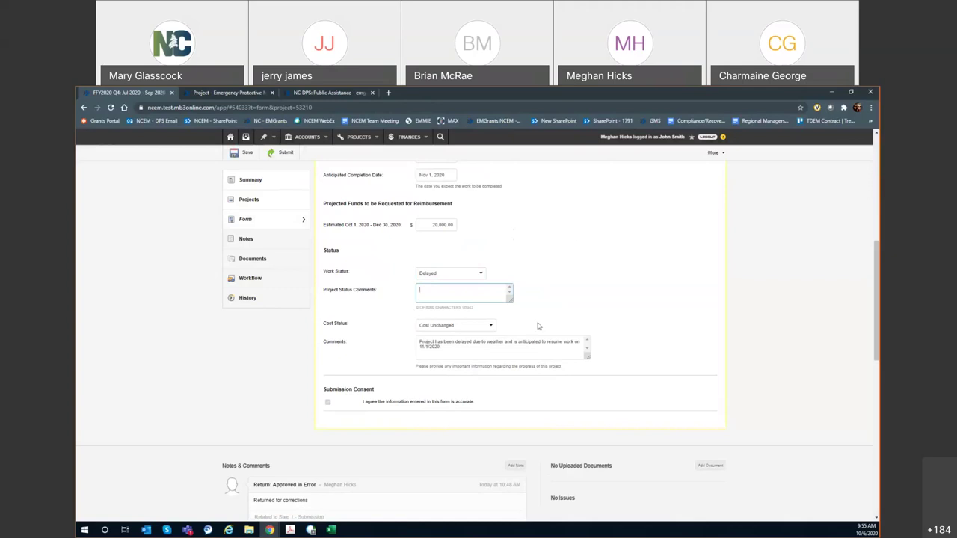
- Examine the available Cost Status options and the project's Eligible Amount in the form's header
click(490, 326)
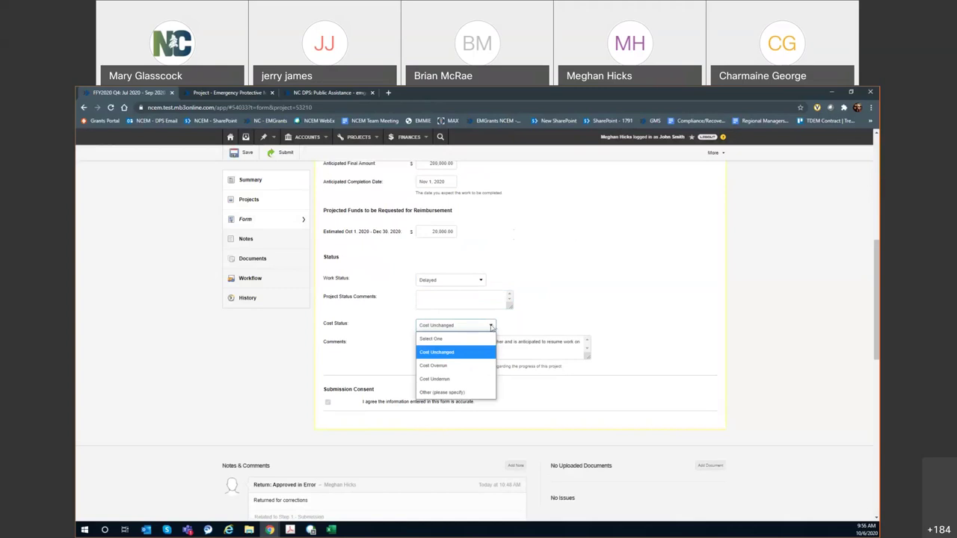
click(491, 327)
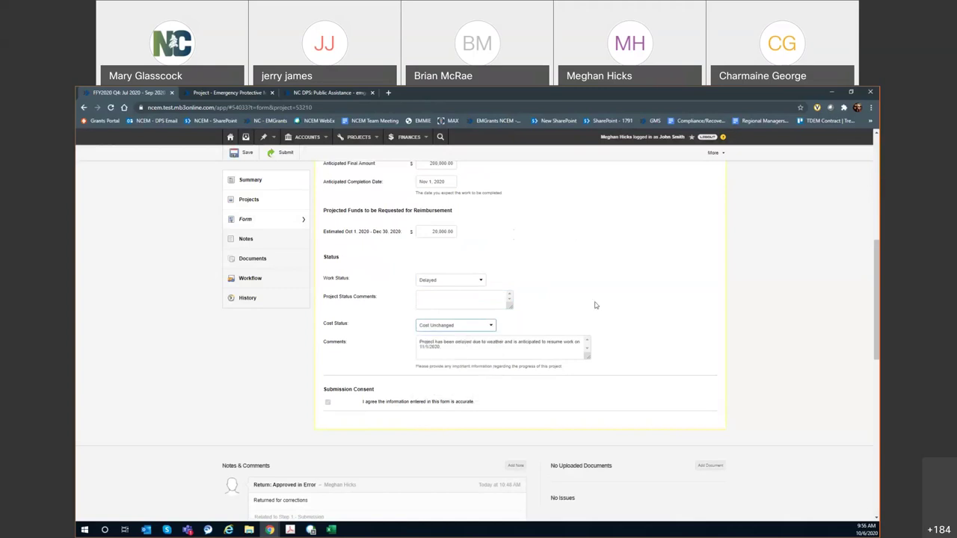
scroll(431, 209, up, 1)
scroll(431, 208, up, 1)
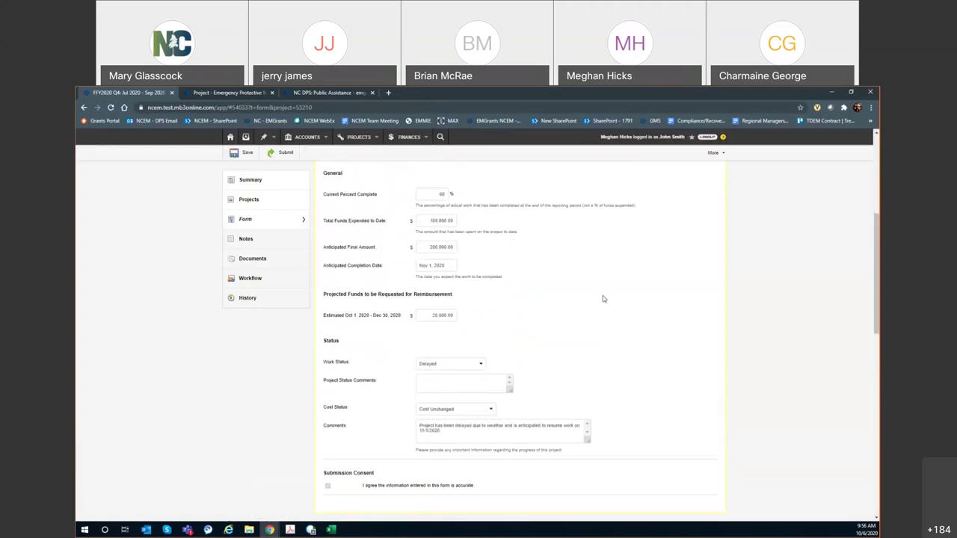
scroll(593, 300, up, 1)
scroll(593, 300, up, 4)
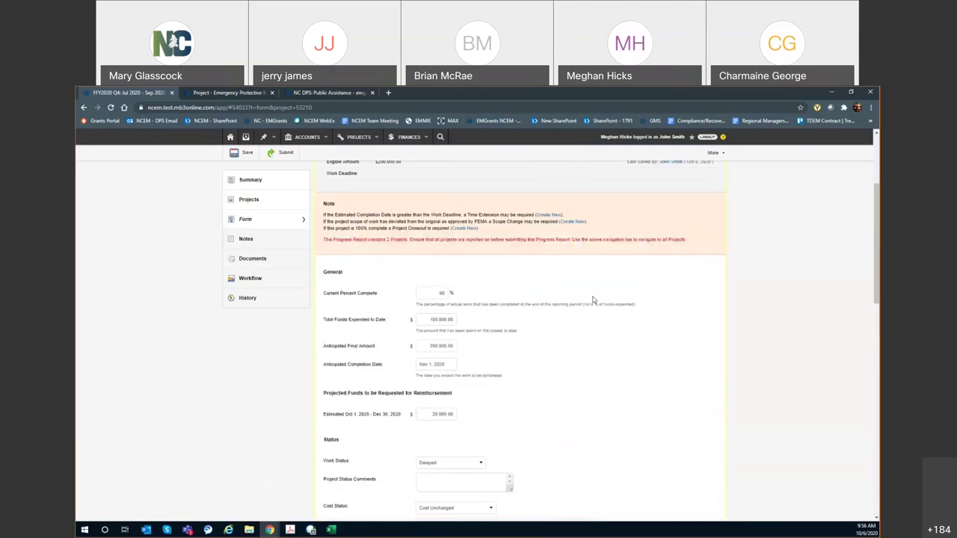
drag(402, 230, 328, 231)
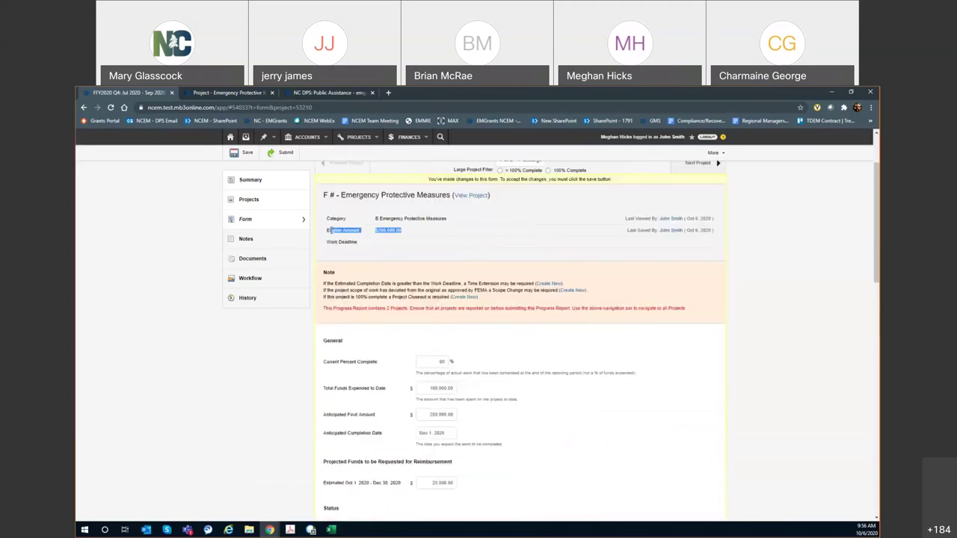
click(548, 316)
scroll(460, 403, down, 4)
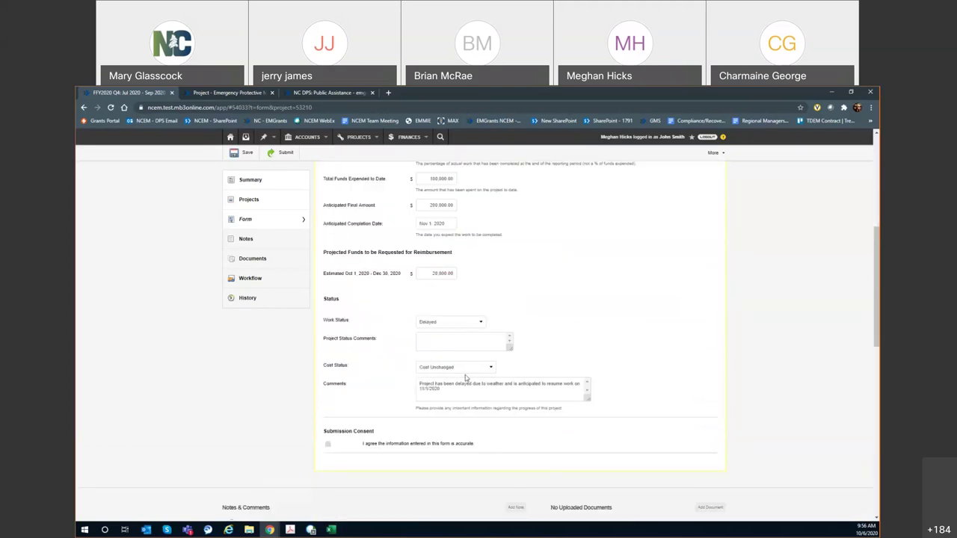
- Set the Cost Status to Cost Unchanged and check the project's Comments text without editing it
click(490, 367)
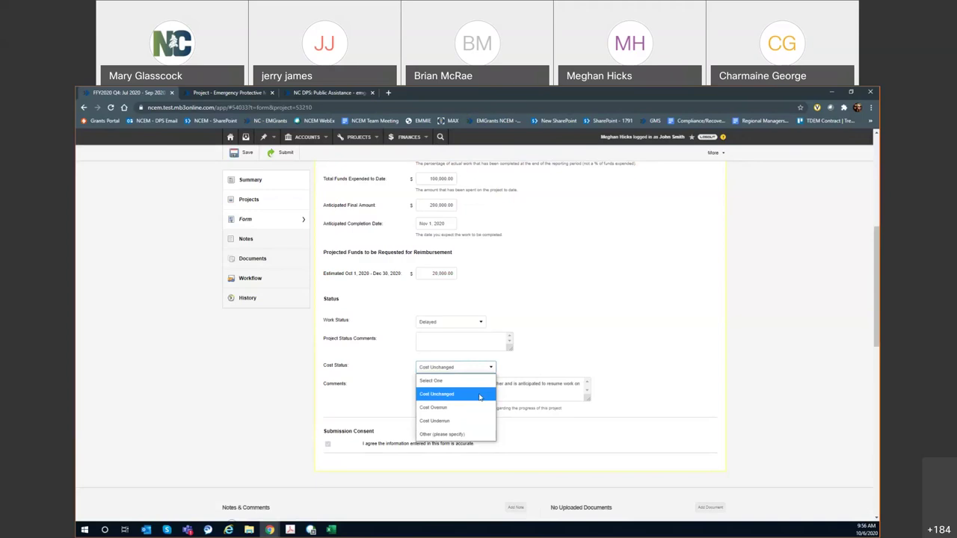
click(480, 394)
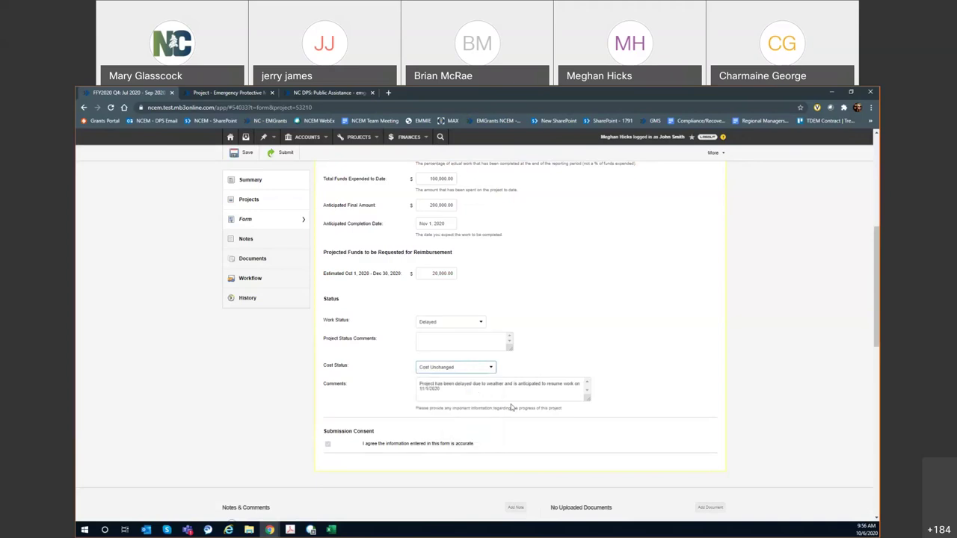
click(478, 393)
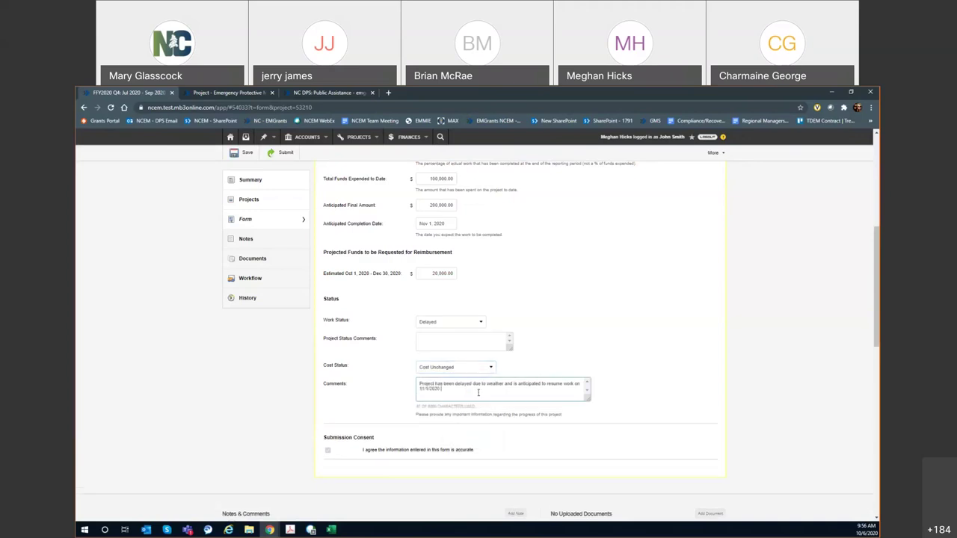
click(377, 395)
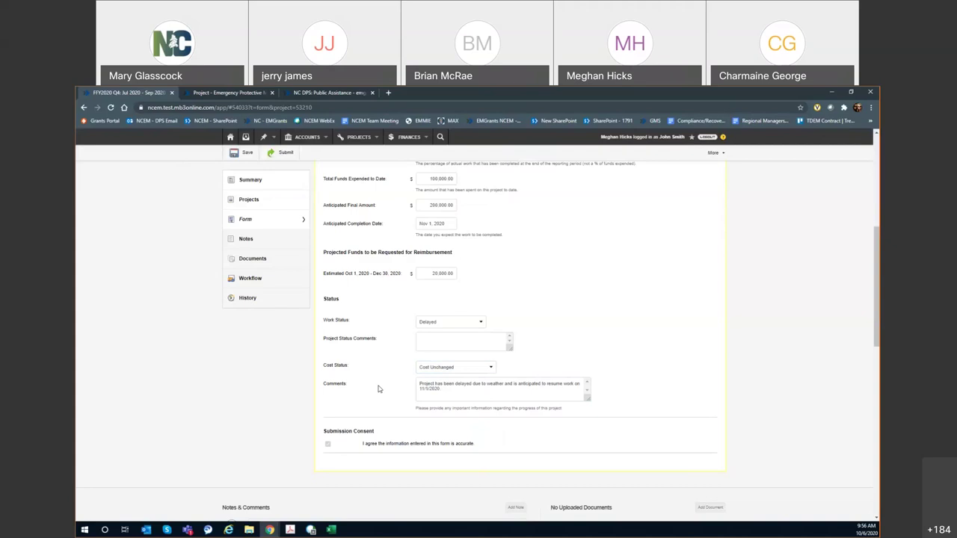
- Save the Emergency Protective Measures project's form changes, cancelling the attempt to switch to the next project with unsaved changes
scroll(379, 388, down, 2)
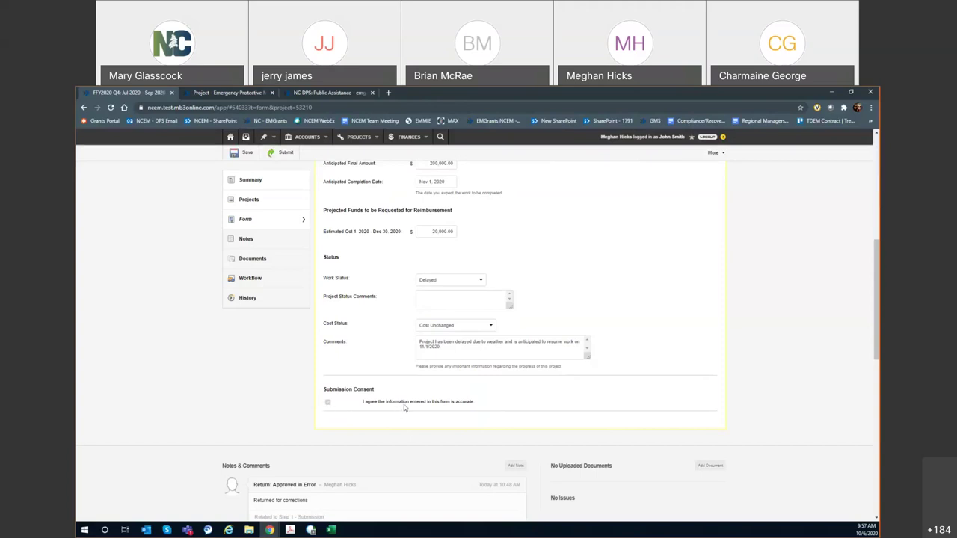
scroll(451, 404, up, 1)
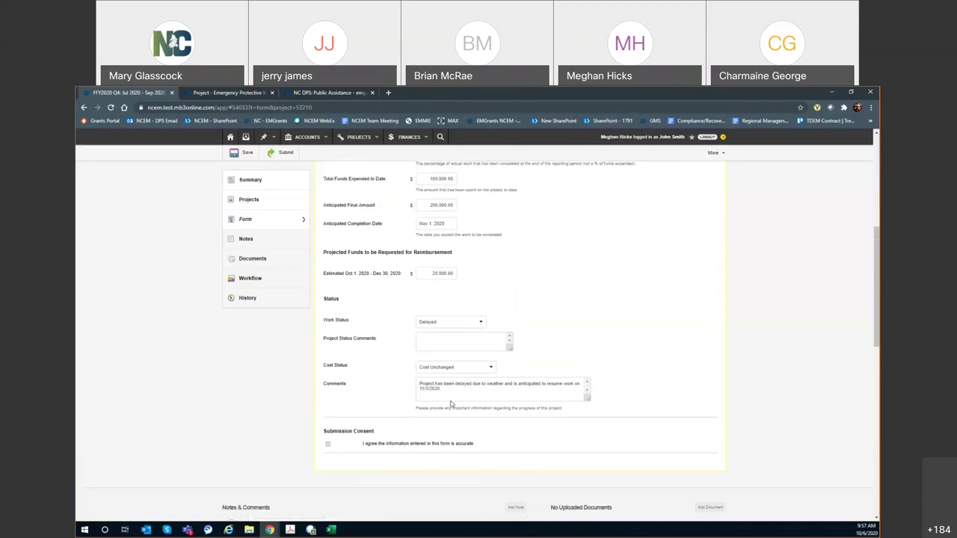
click(246, 154)
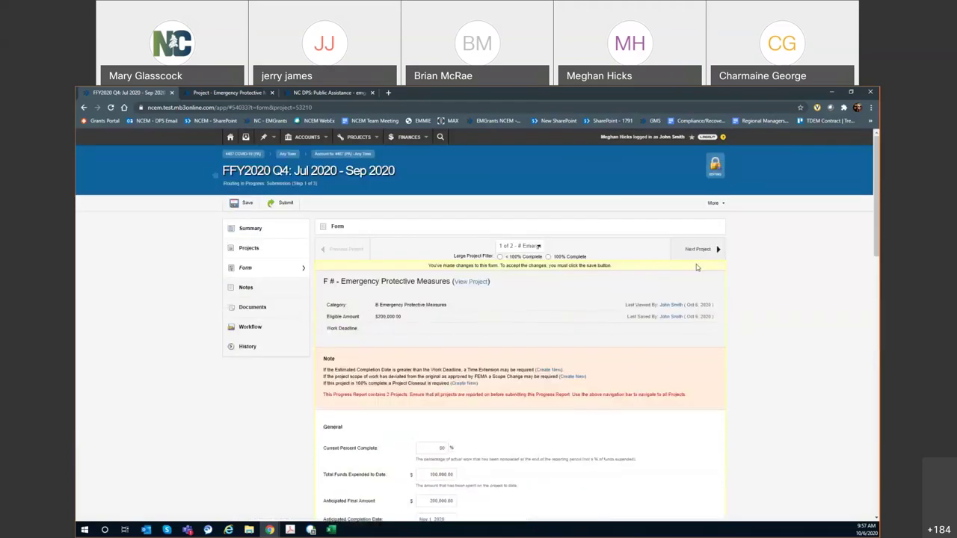
click(699, 251)
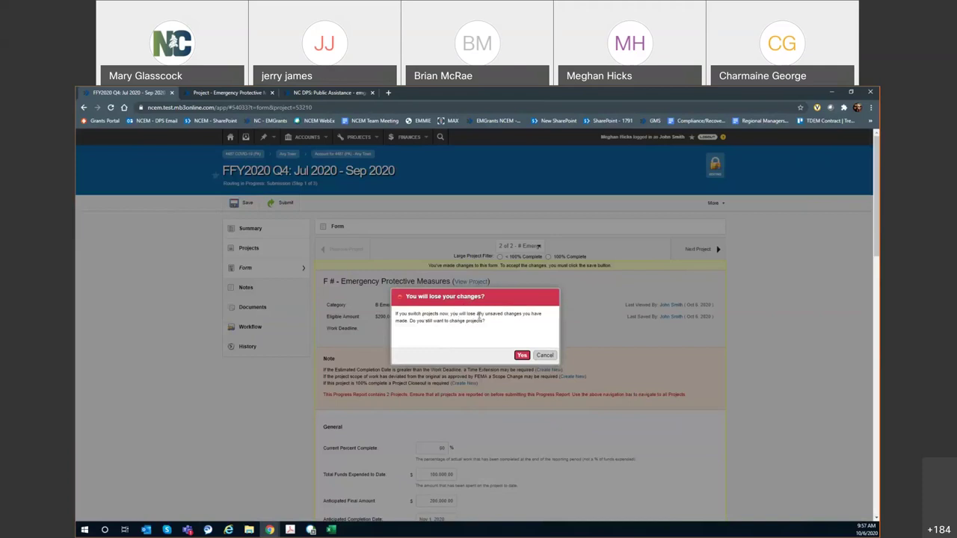
click(551, 357)
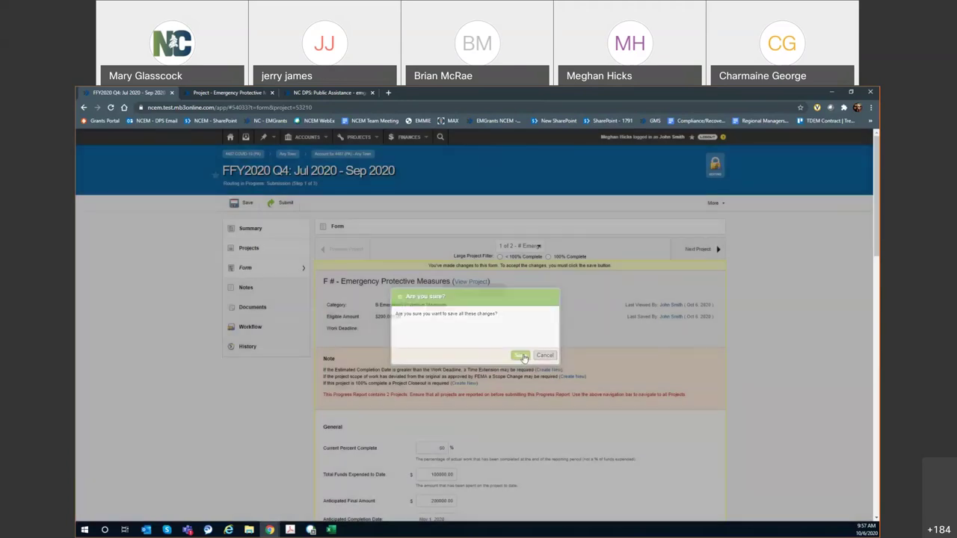
click(520, 356)
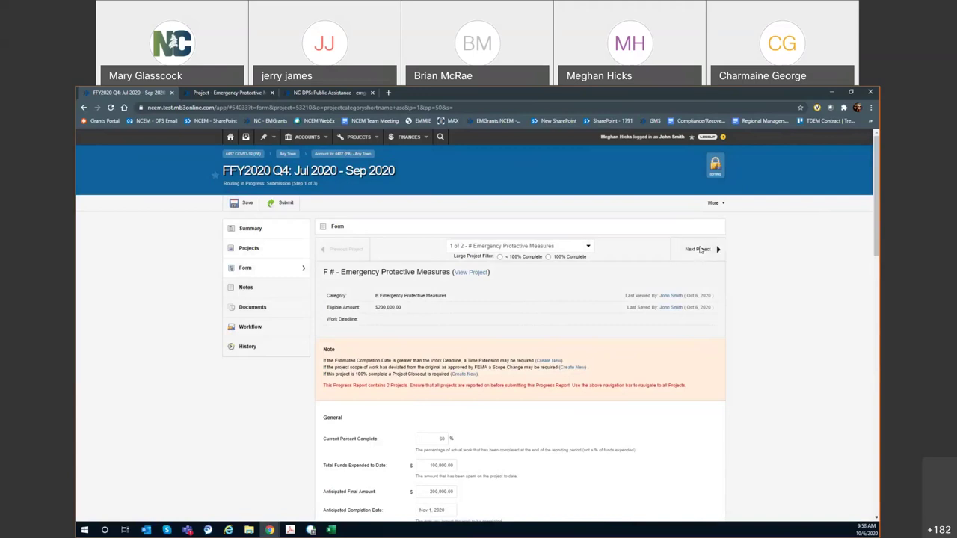
- Check the form entries of the Emergency Protective Measures May-July project through its Submission Consent and save the form
click(699, 249)
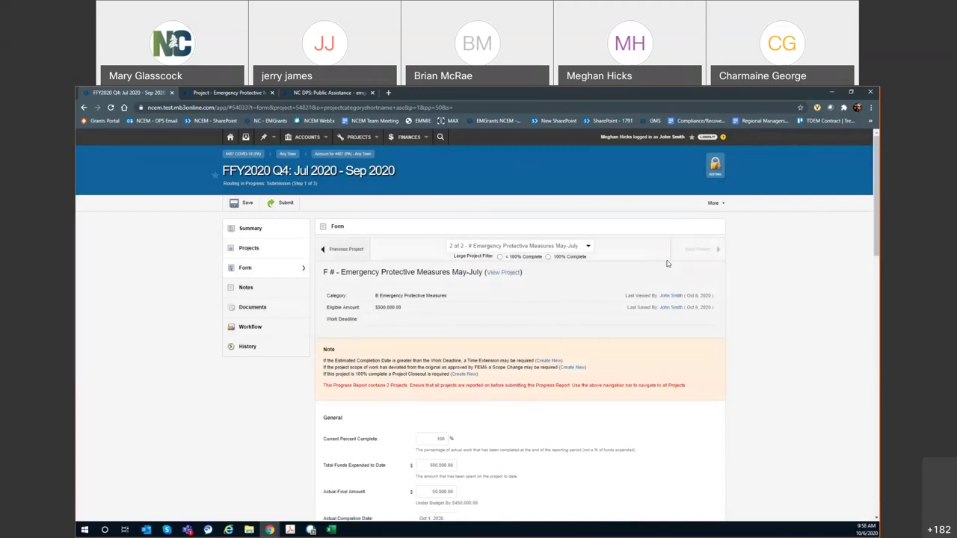
scroll(610, 304, down, 3)
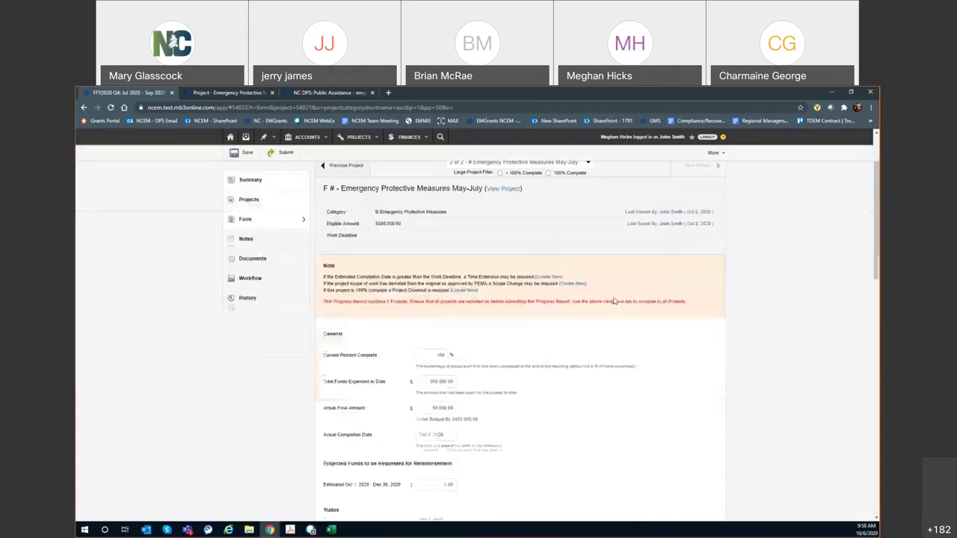
scroll(591, 348, down, 1)
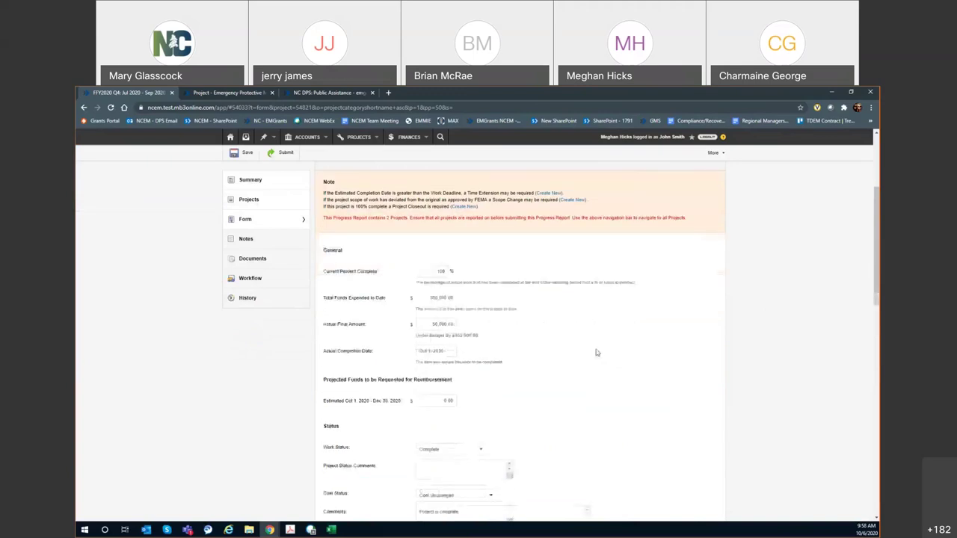
scroll(546, 351, down, 3)
scroll(548, 351, down, 3)
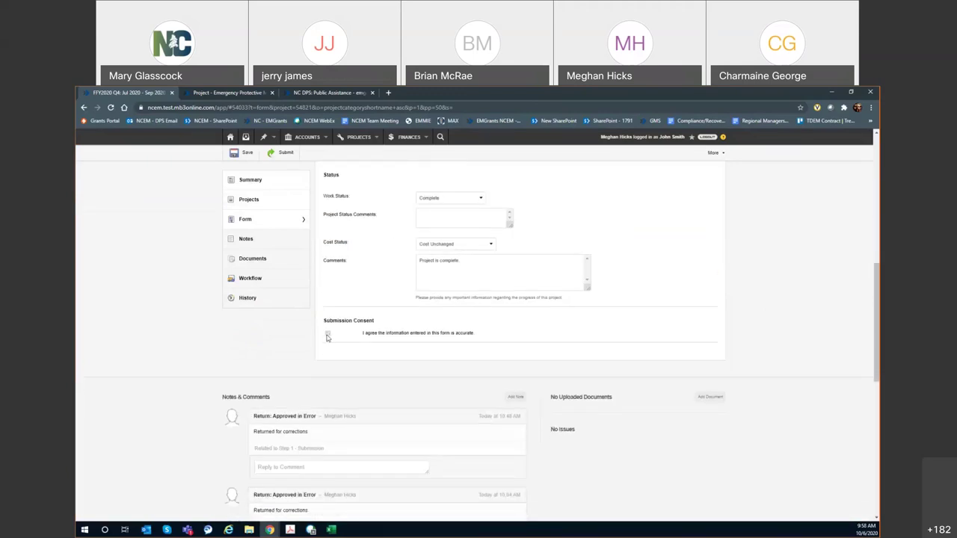
scroll(453, 339, up, 1)
scroll(463, 335, up, 8)
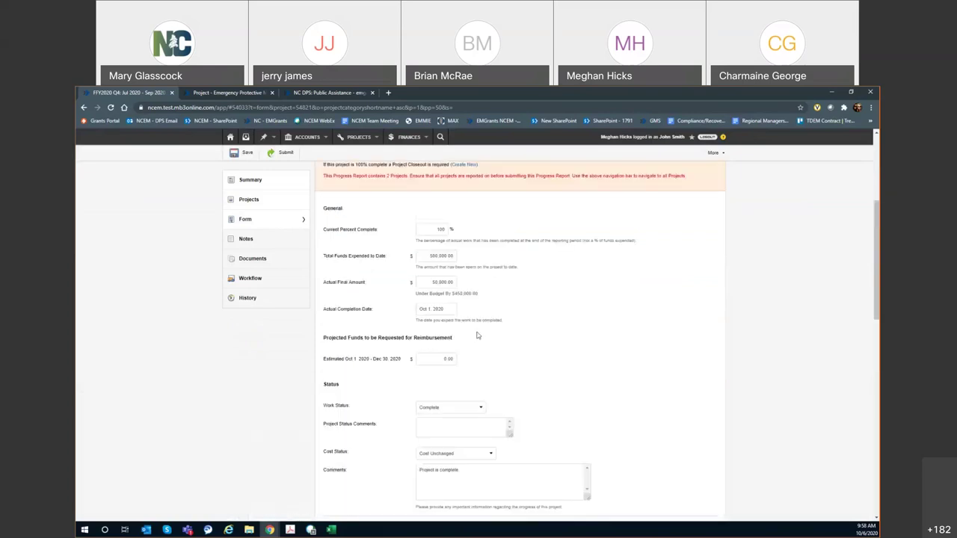
click(247, 154)
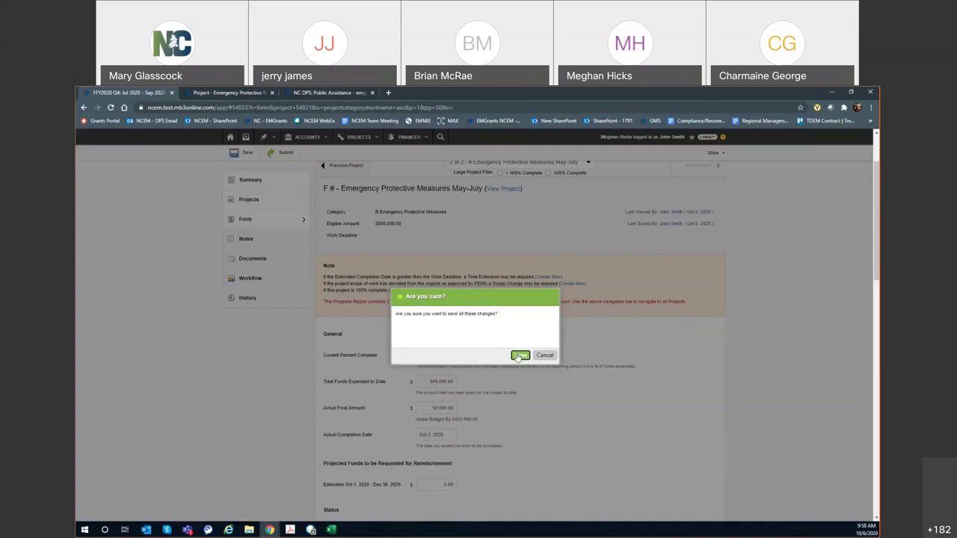
click(518, 356)
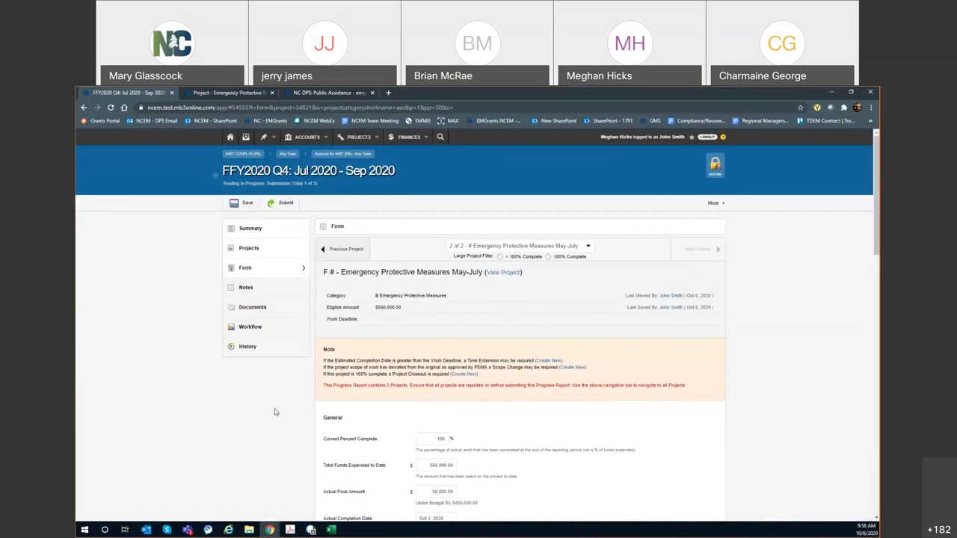
- Submit the FFY2020 Q4 progress report without a note and close the submission confirmation
scroll(273, 412, down, 1)
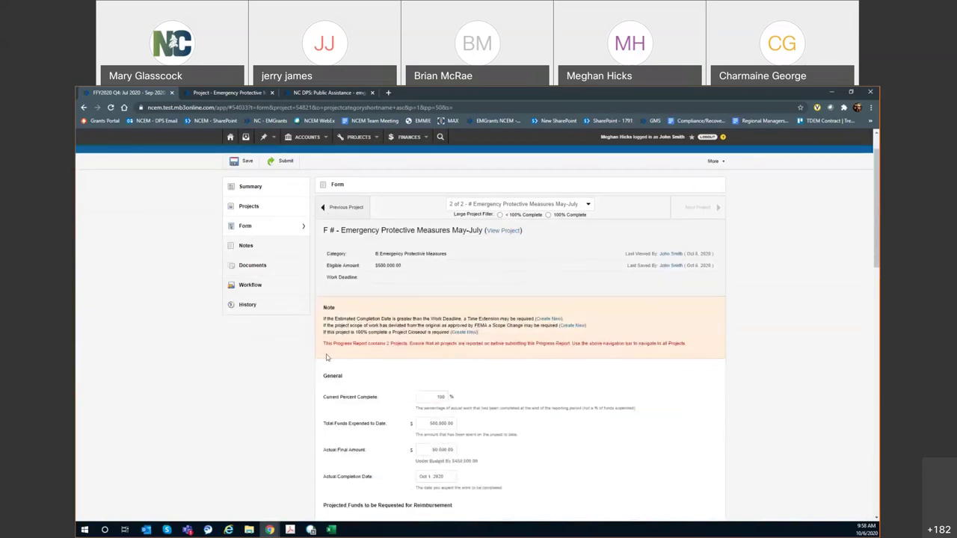
click(281, 166)
click(452, 322)
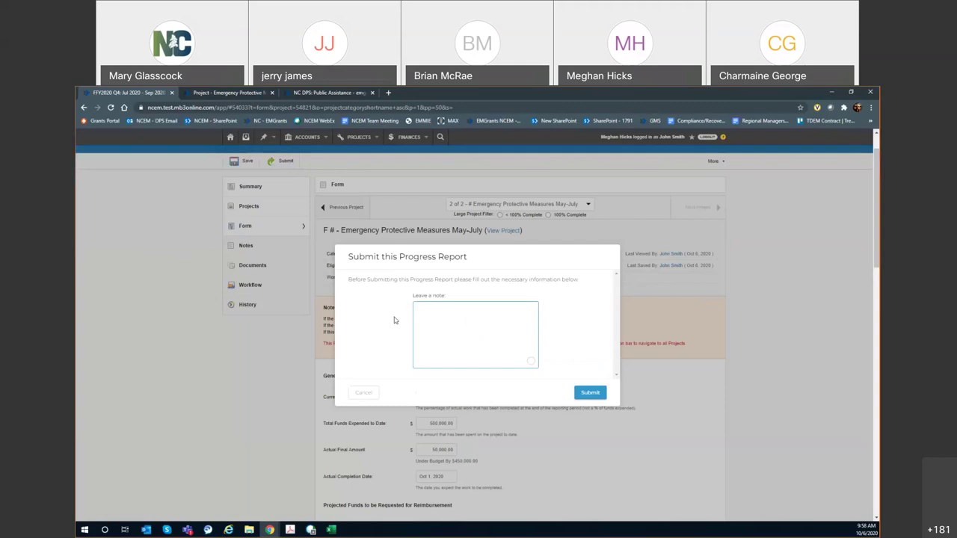
click(588, 393)
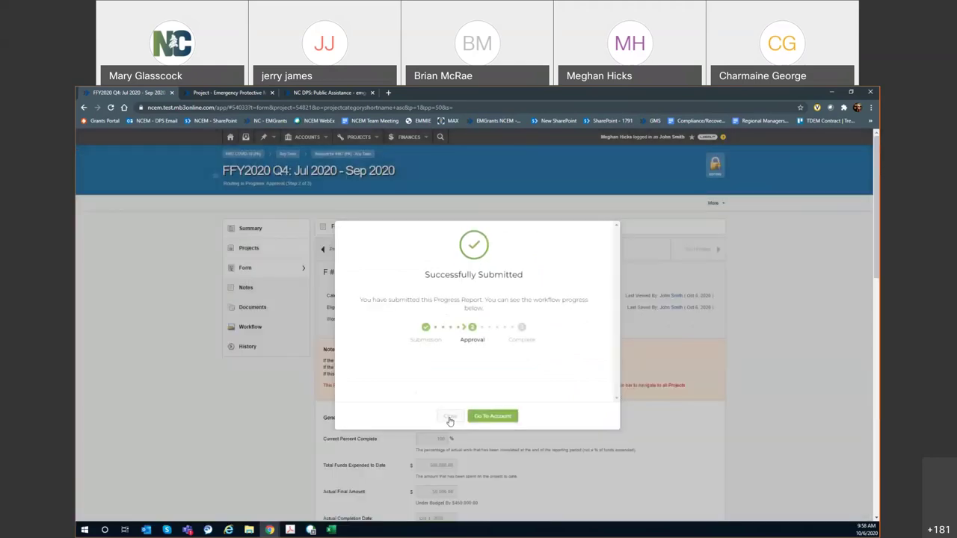
click(450, 419)
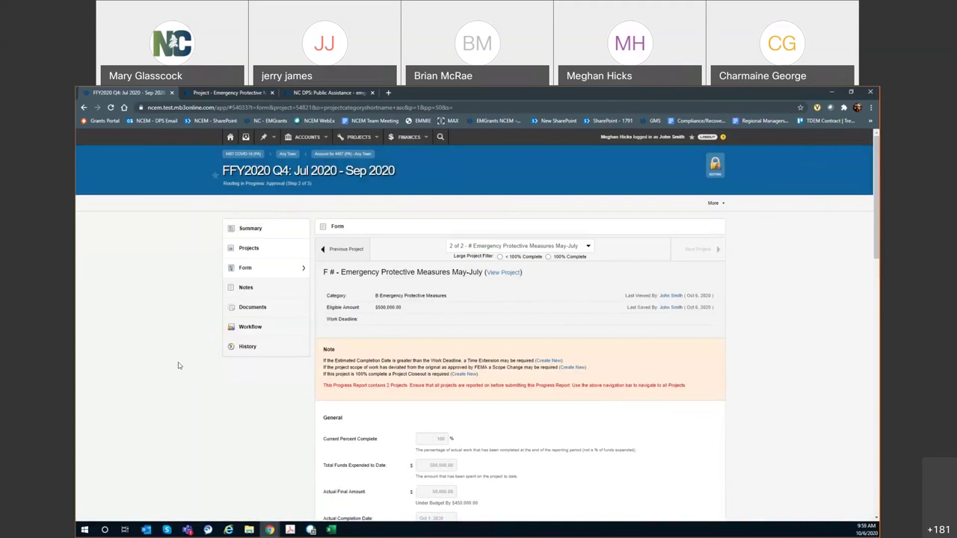
- Review the submitted report's Approval and Complete workflow steps, summary, project list and May-July form
click(243, 330)
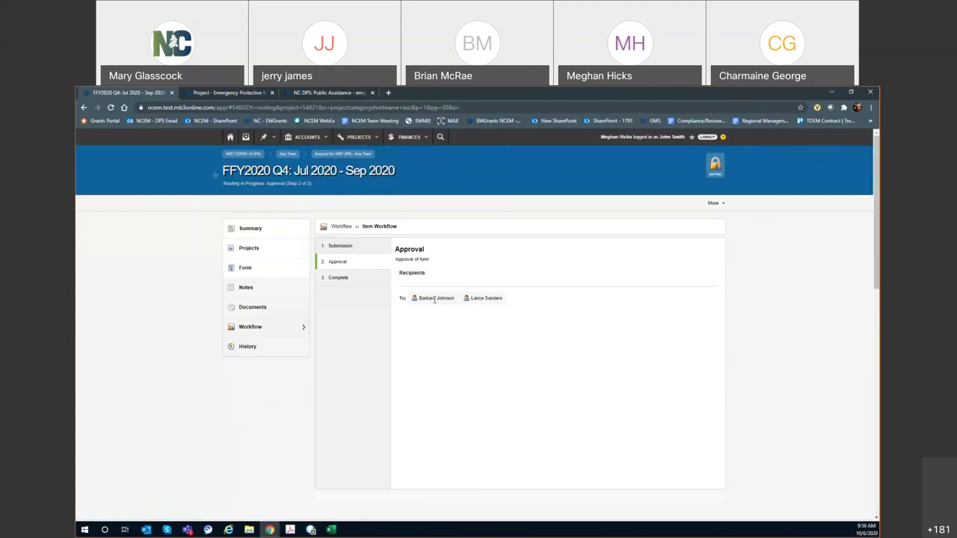
click(344, 281)
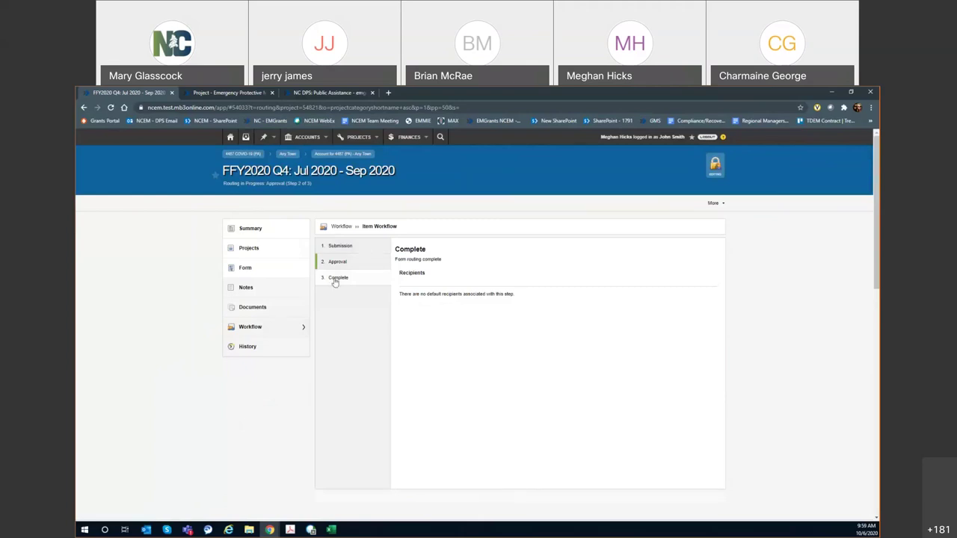
click(273, 227)
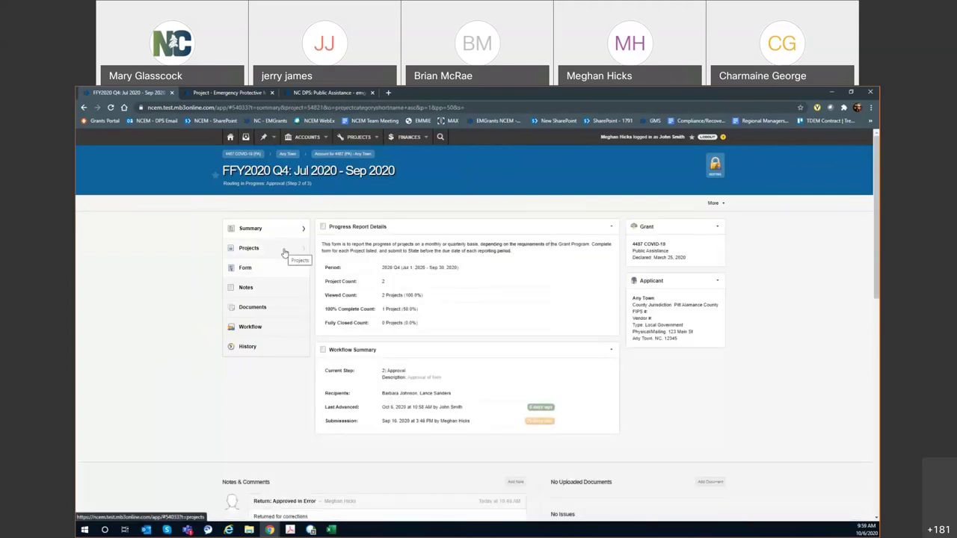
click(285, 253)
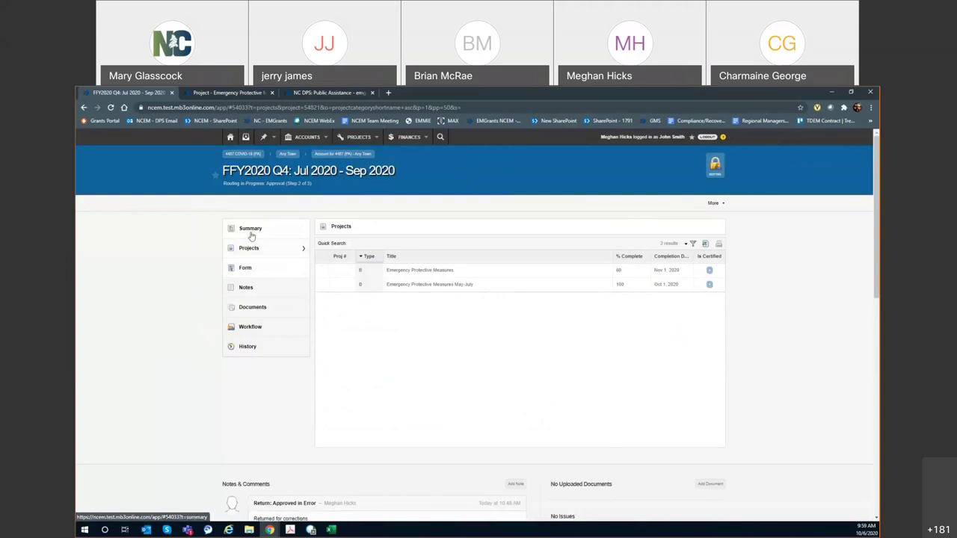
click(273, 271)
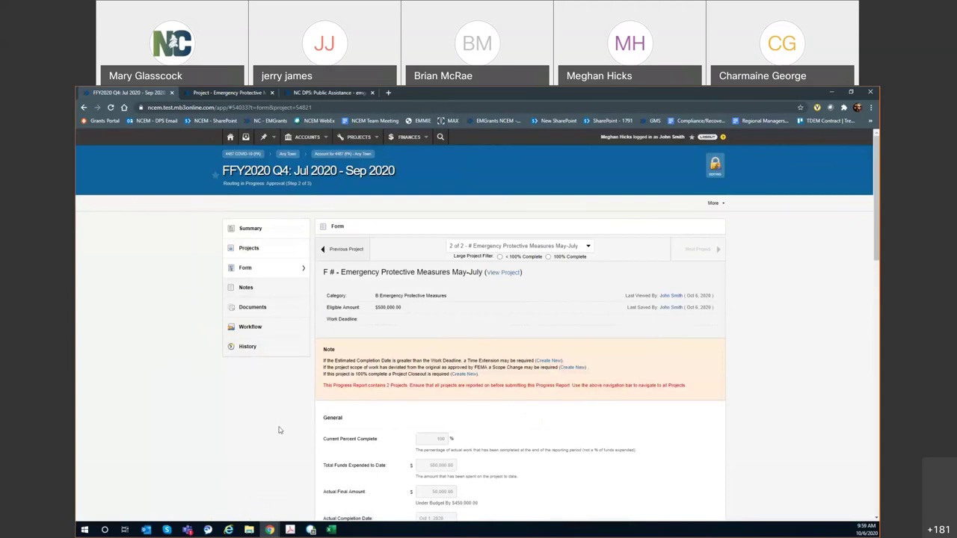
scroll(280, 420, down, 1)
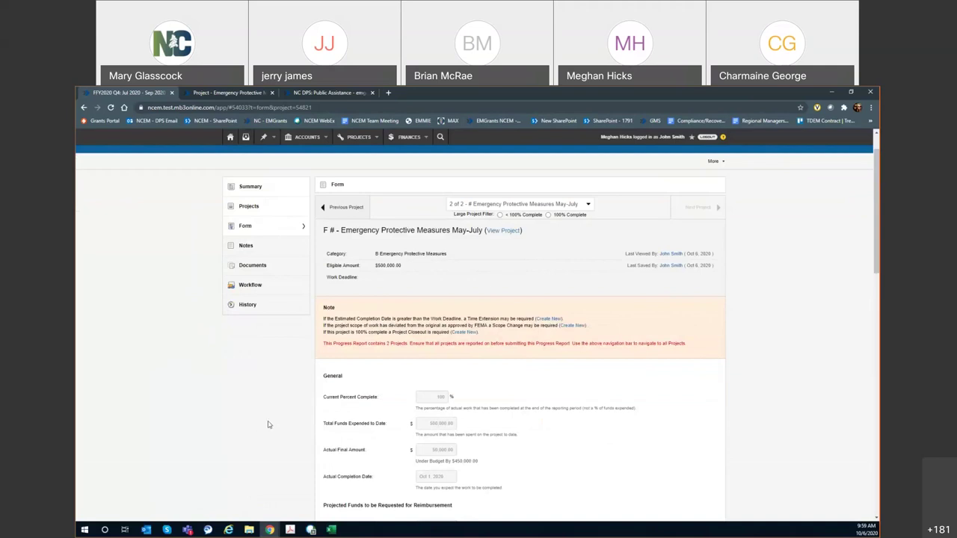
scroll(268, 415, up, 1)
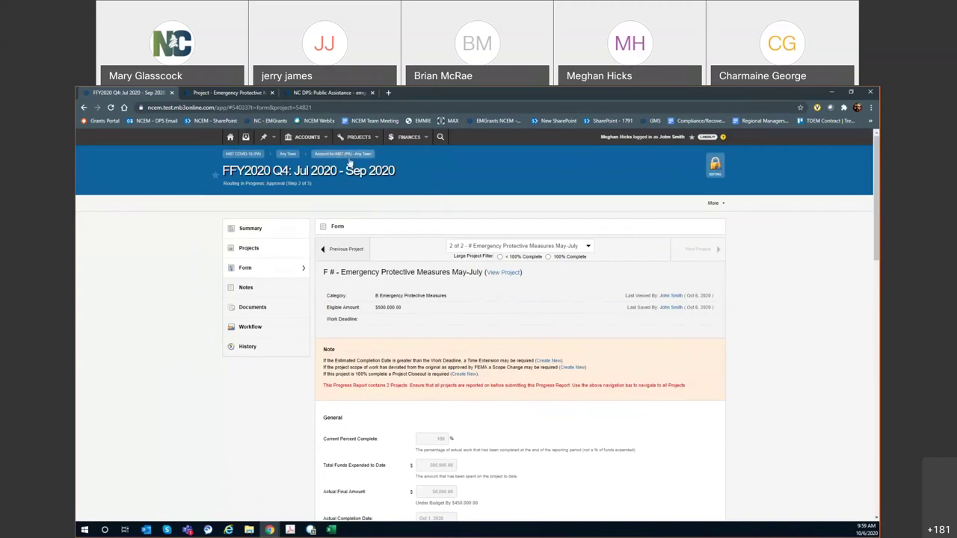
- View the Progress Reports list from Any Town's applicant home page and return to the applicant Summary
key(ctrl+plus)
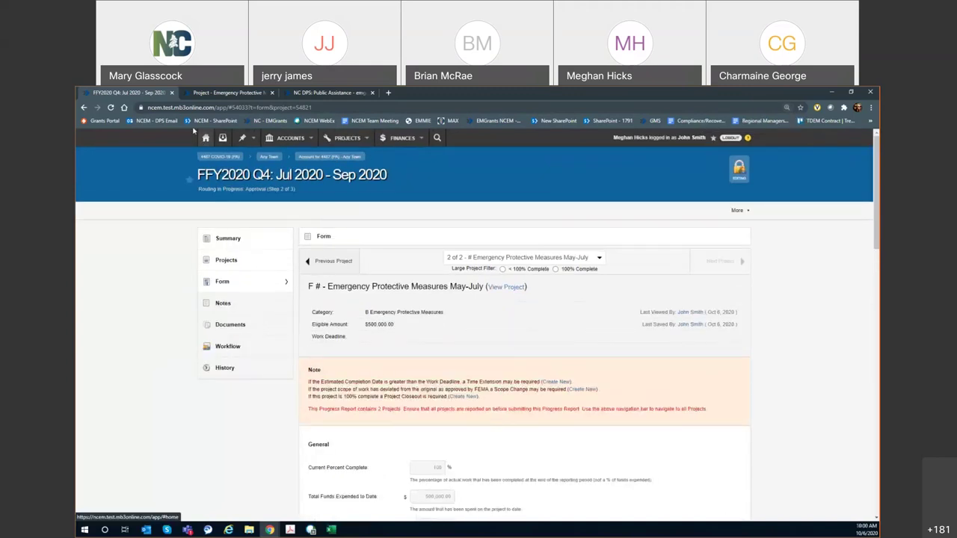
click(206, 140)
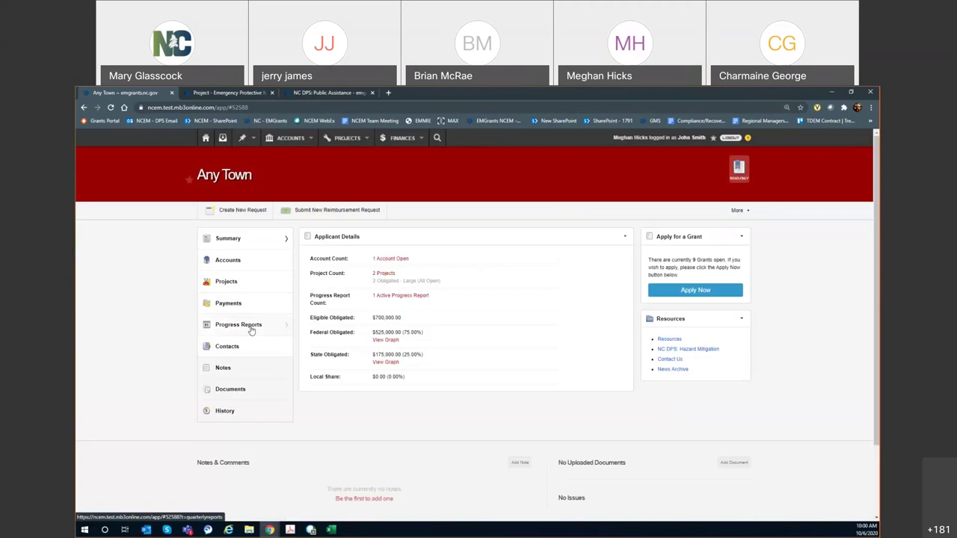
click(251, 327)
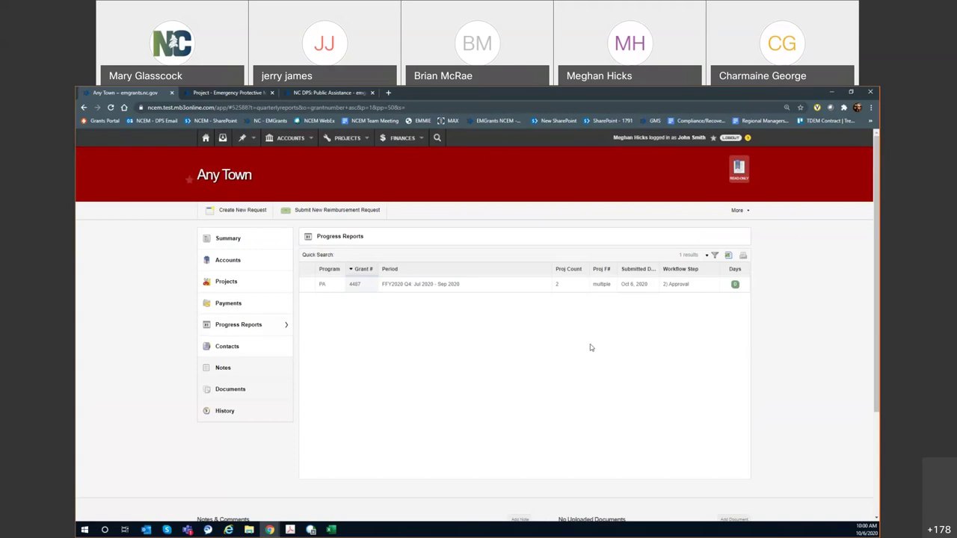
click(237, 239)
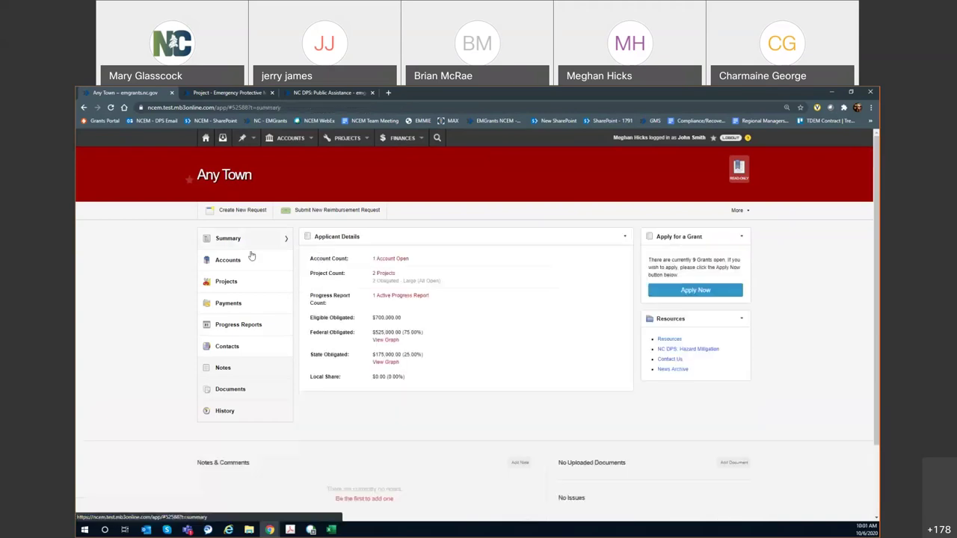